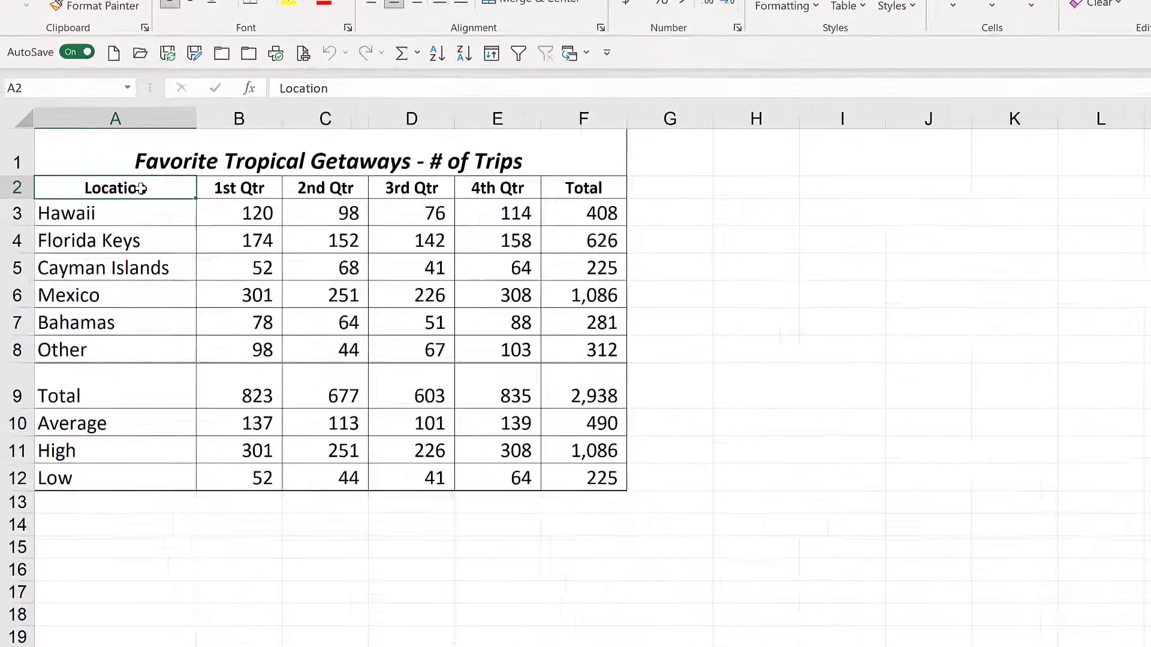
Select the location names and quarterly figures (A2:E8) and insert a default embedded column chart.
drag(112, 242, 222, 271)
drag(333, 179, 587, 329)
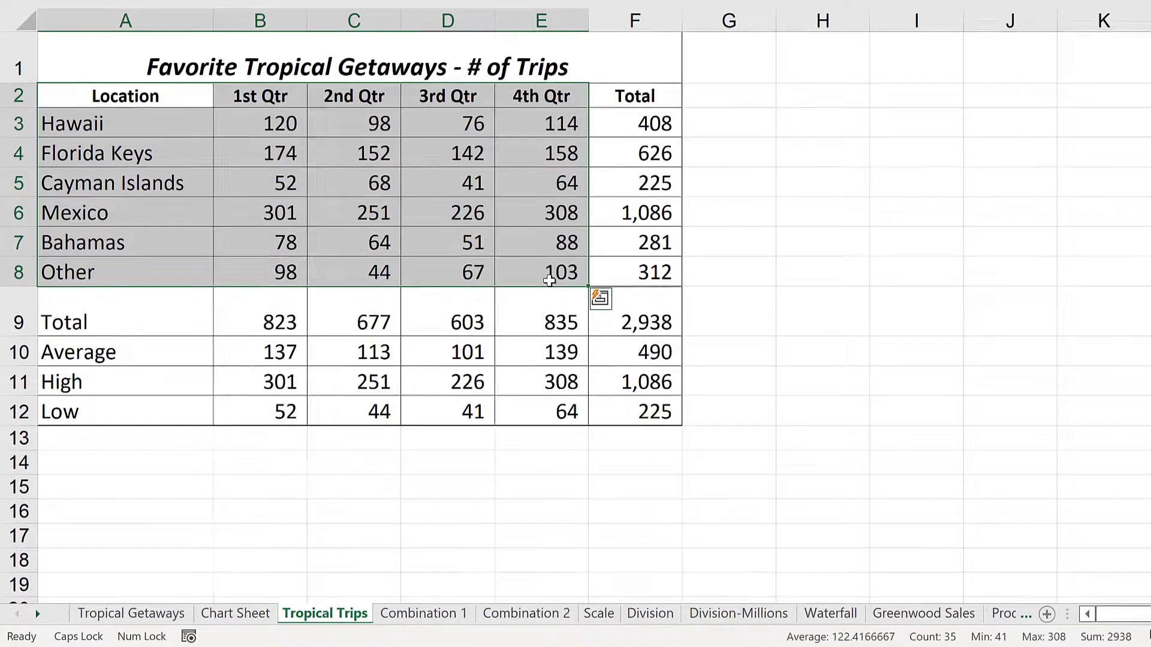
key(alt+F1)
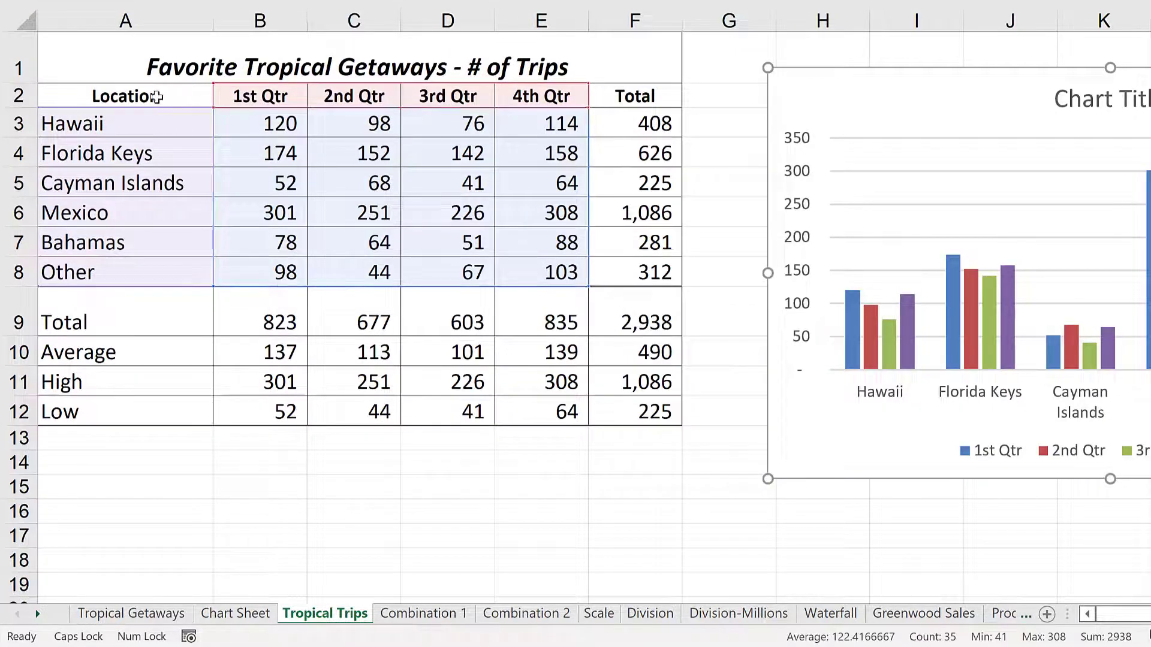
Reselect A2:E8 and create the chart on its own new chart sheet.
drag(154, 95, 535, 265)
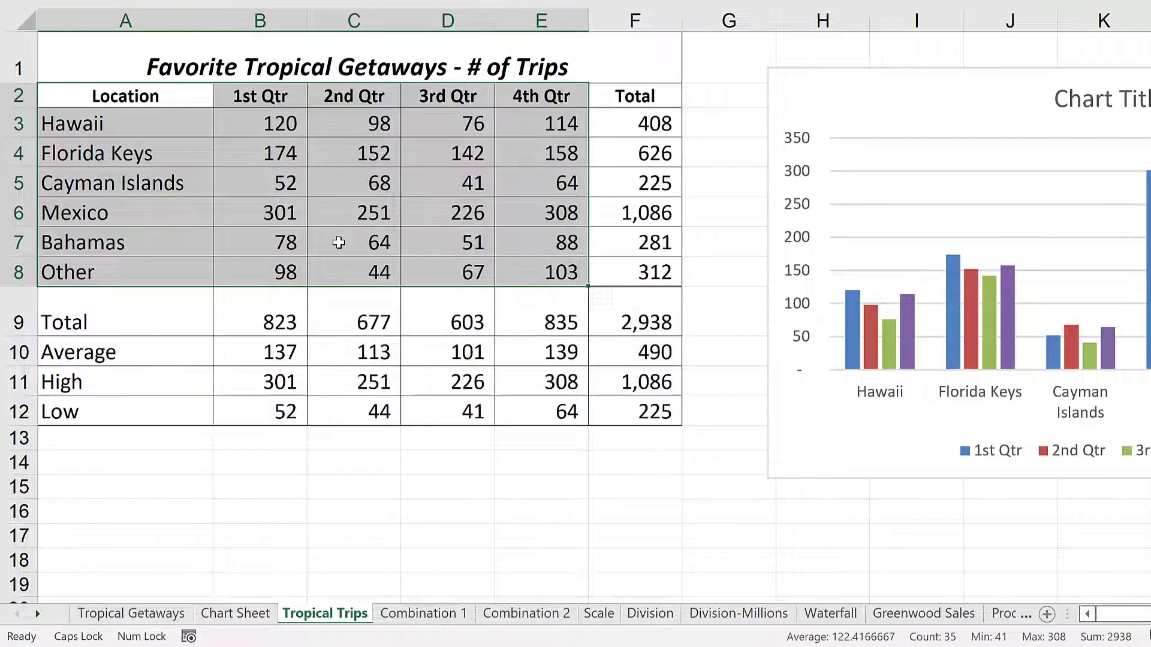
key(F11)
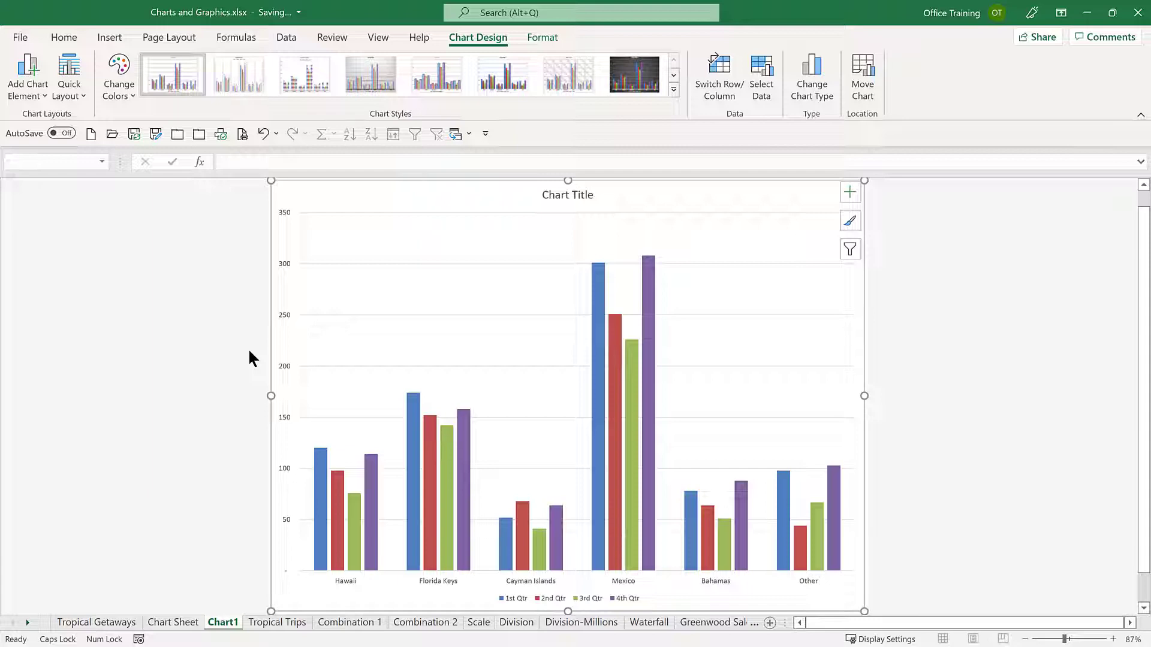
Return to the Tropical Trips sheet and review the Move Chart placement options without moving the chart.
key(ctrl+Page_Down)
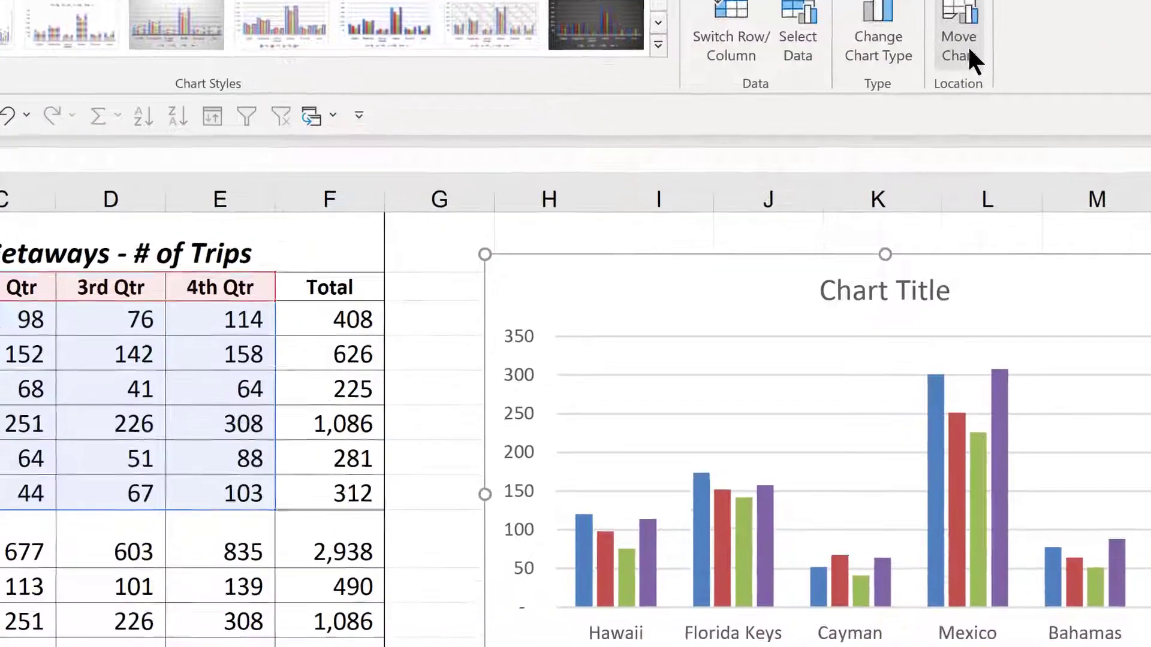
click(911, 90)
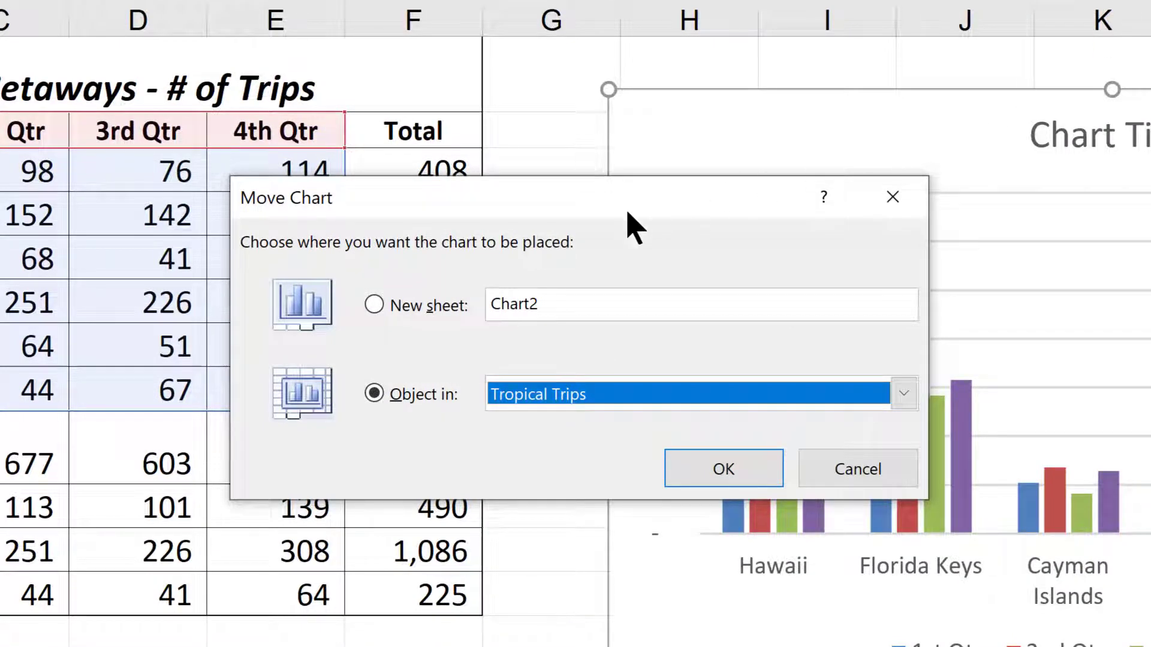
click(730, 396)
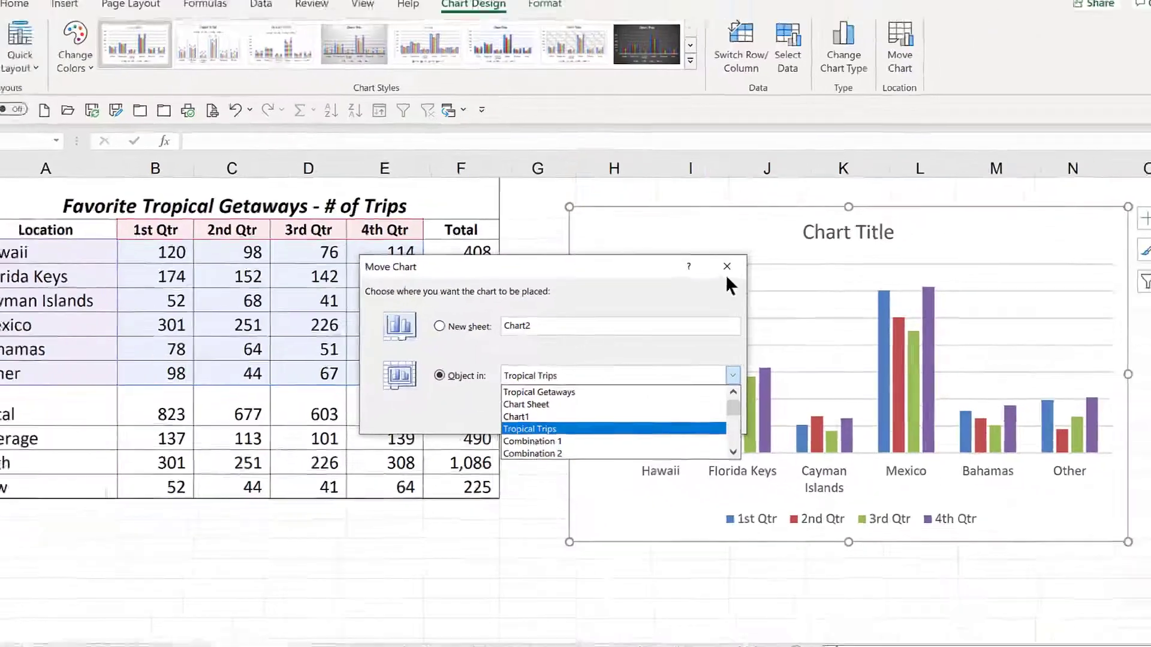
click(892, 197)
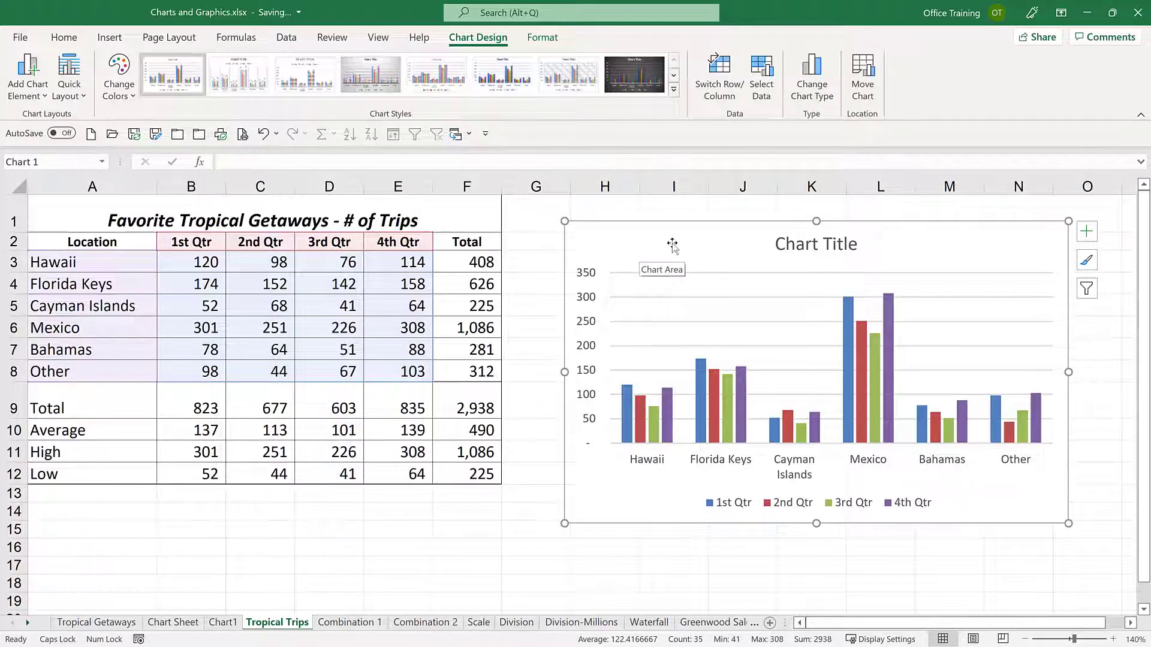
Change the embedded chart to a Line chart, then undo the chart type change.
click(809, 84)
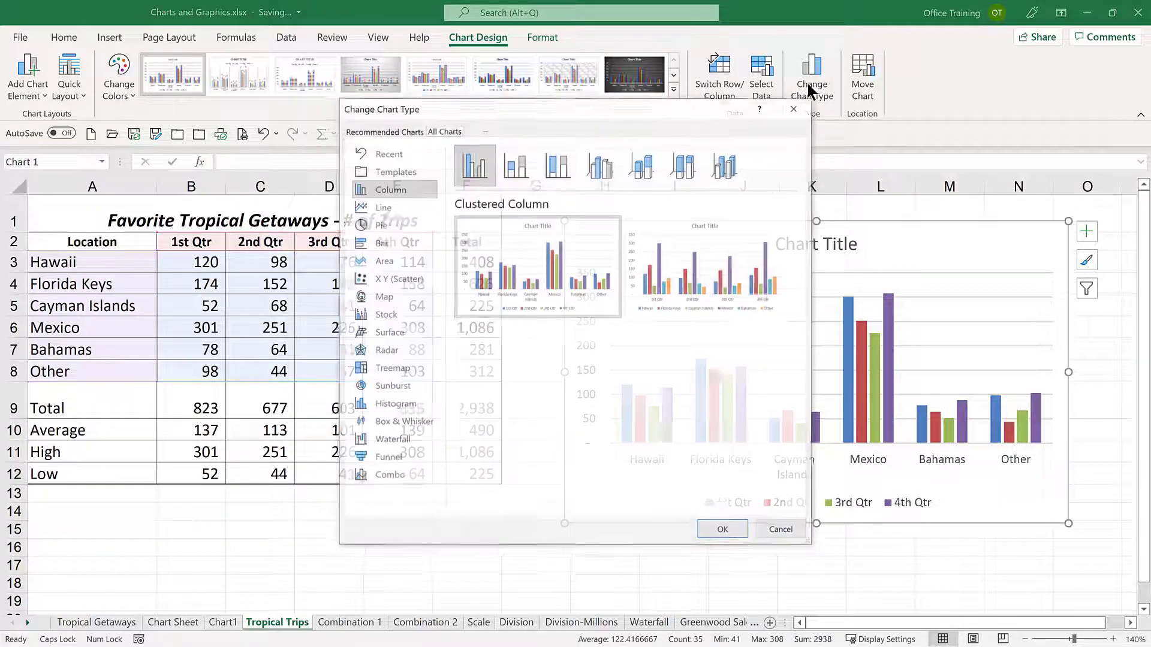
click(378, 209)
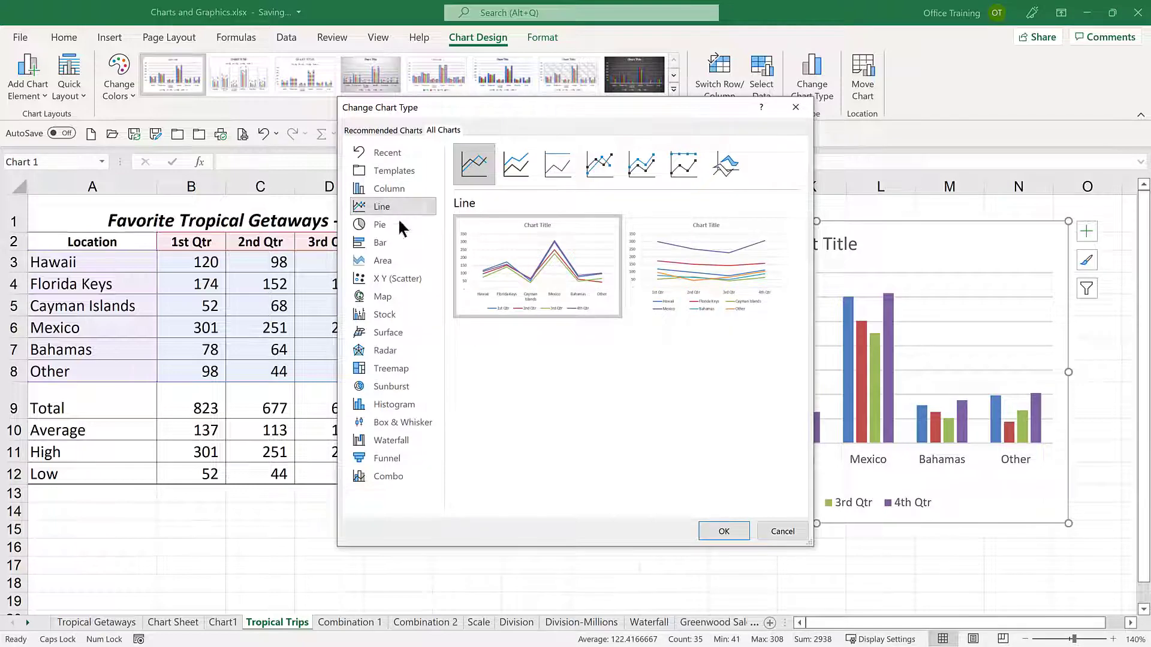
click(719, 530)
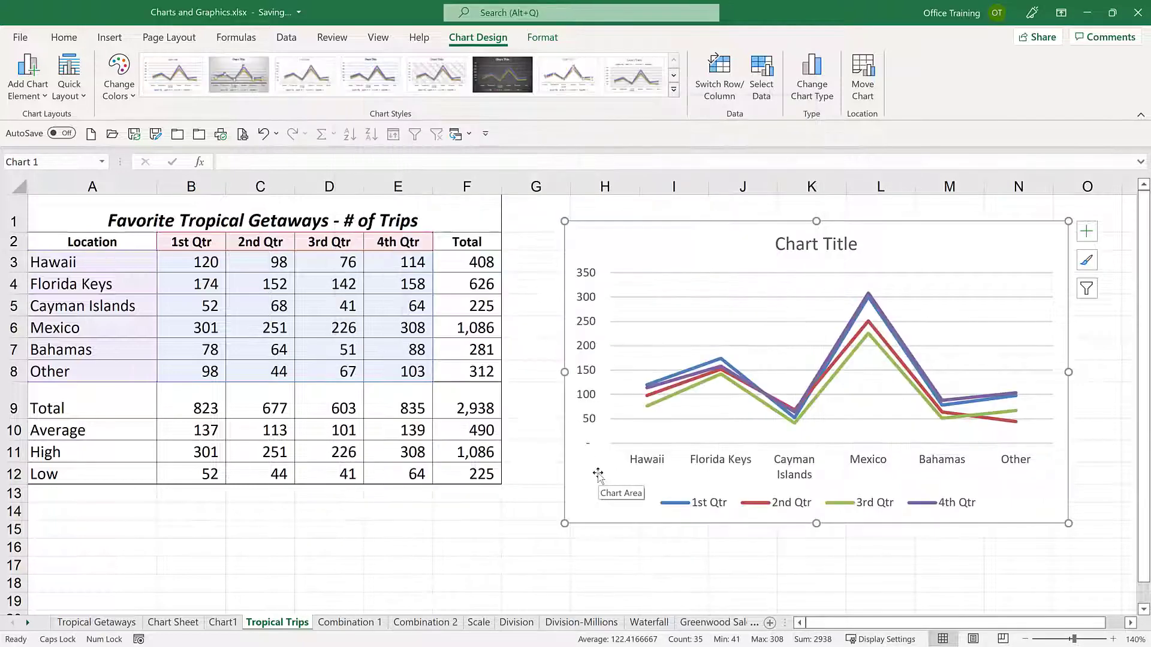
key(ctrl+z)
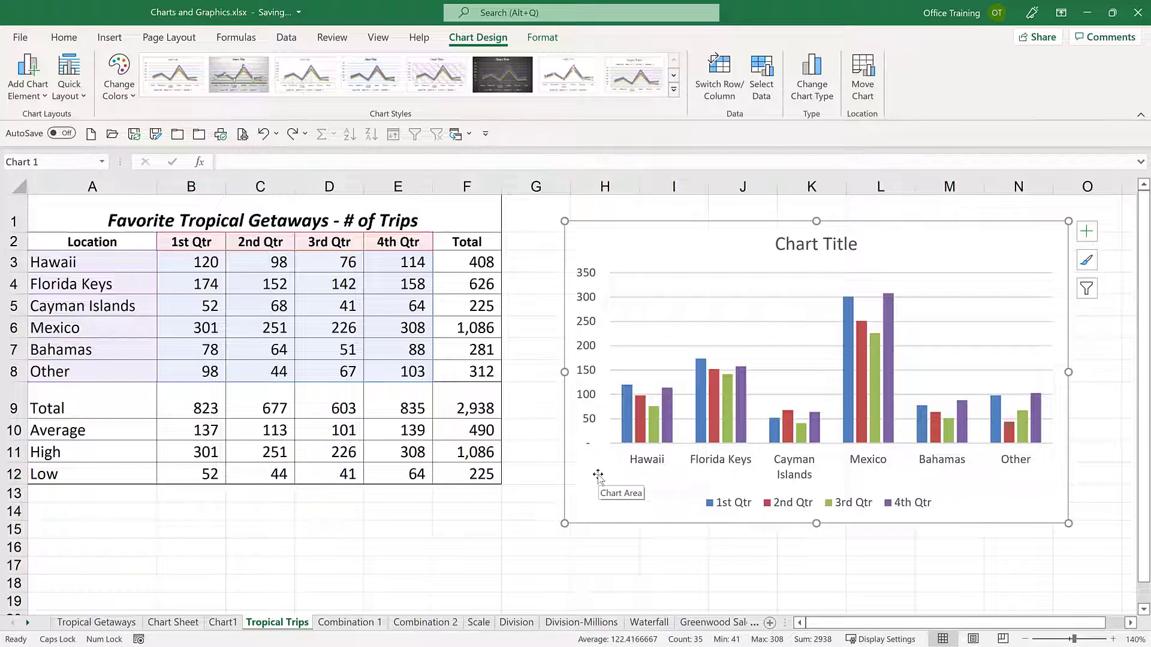
Delete the embedded chart from the Tropical Trips sheet.
key(Delete)
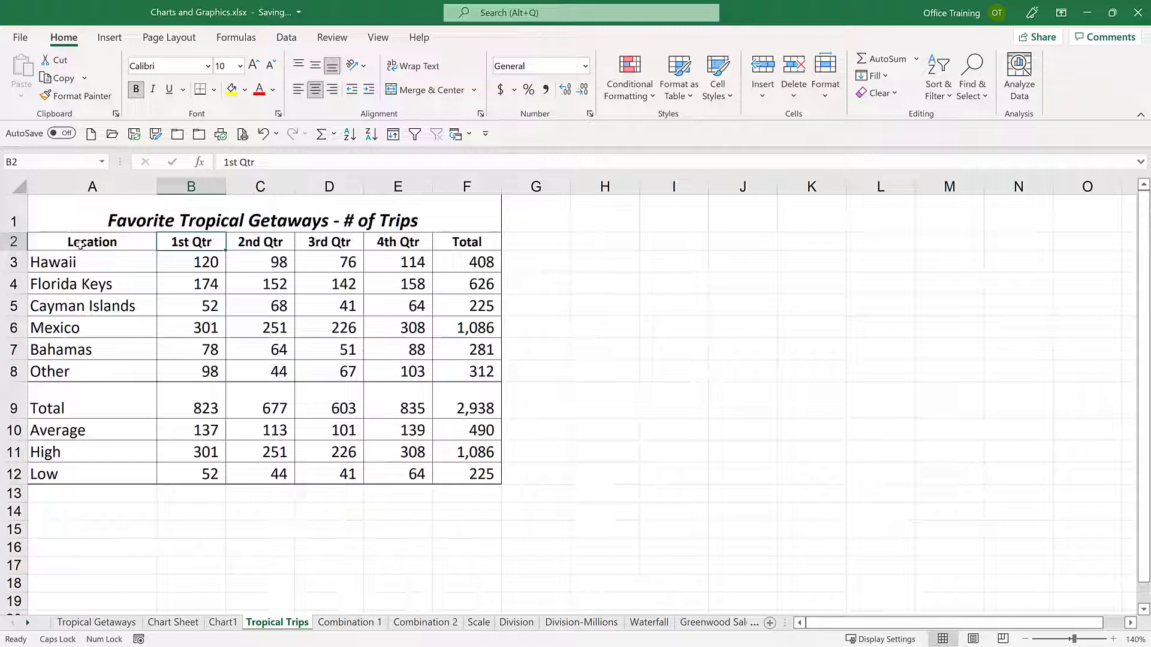
Select A2:D8 and insert a 2-D Clustered Column chart from the first three quarters.
drag(79, 244, 394, 376)
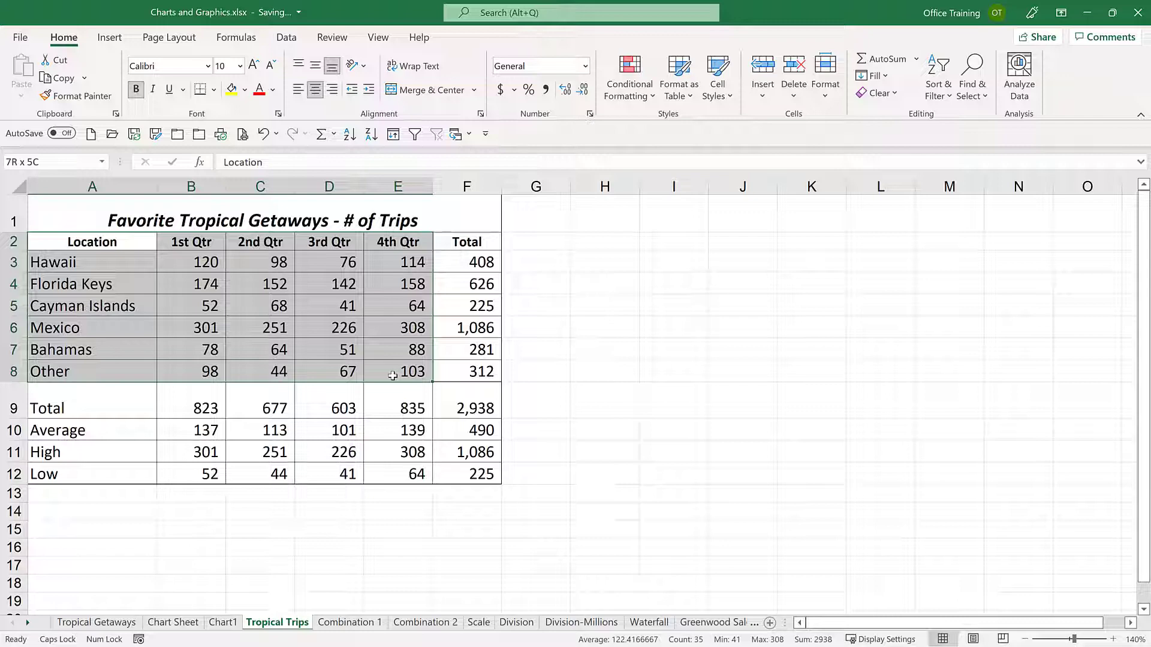
drag(392, 375, 349, 373)
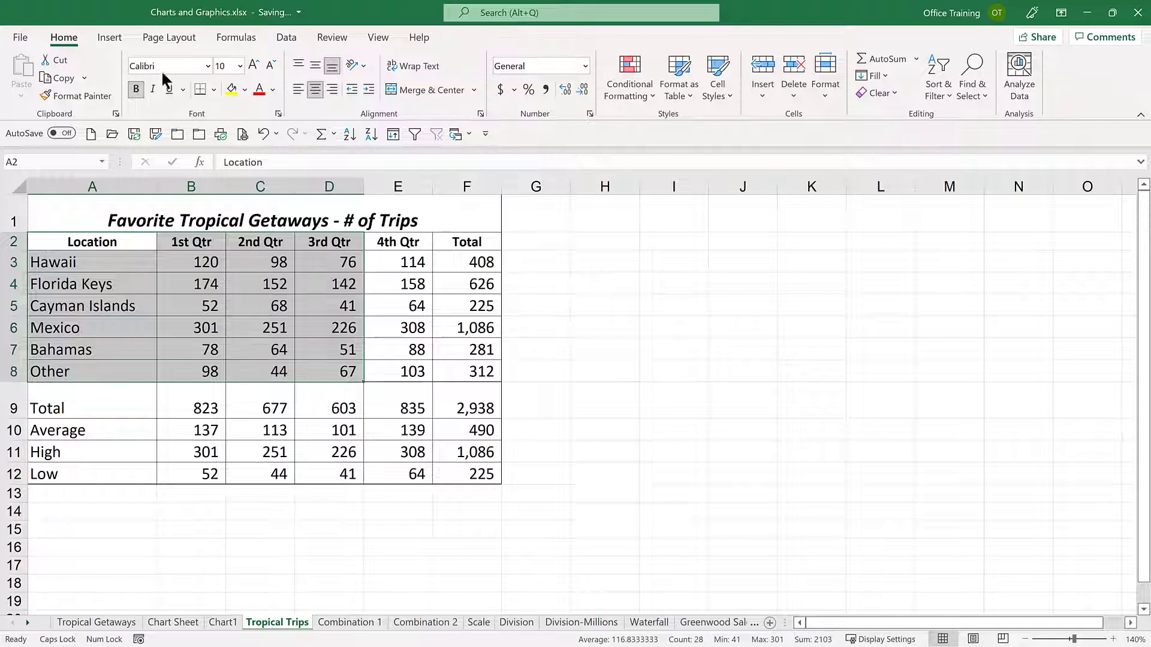
click(111, 38)
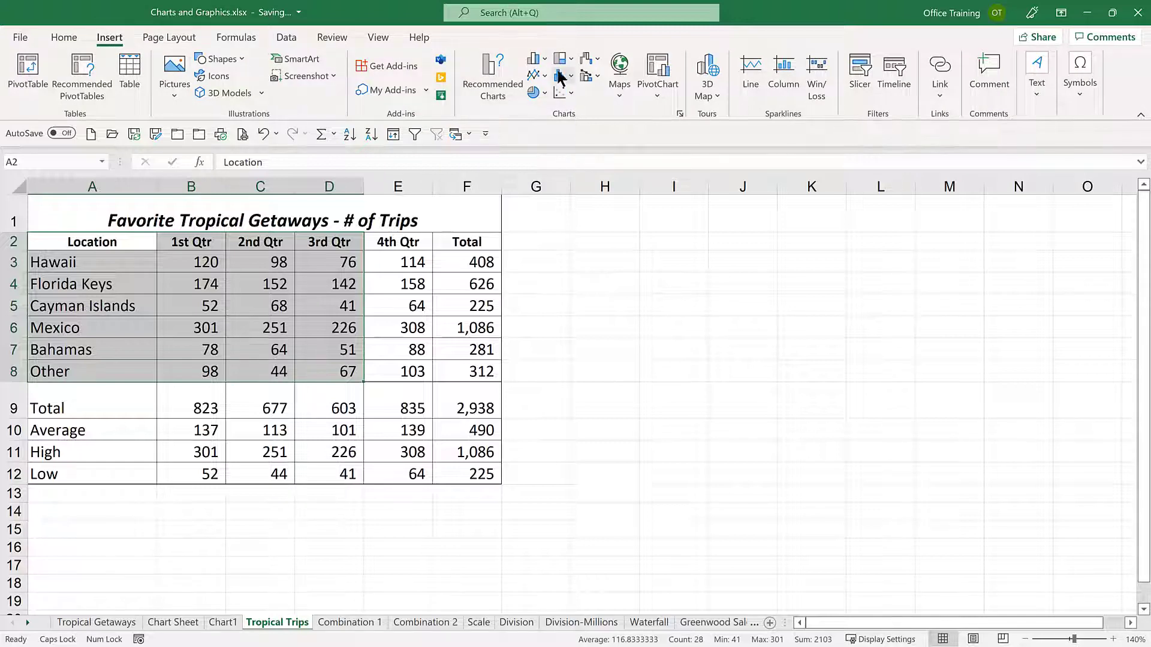
click(543, 58)
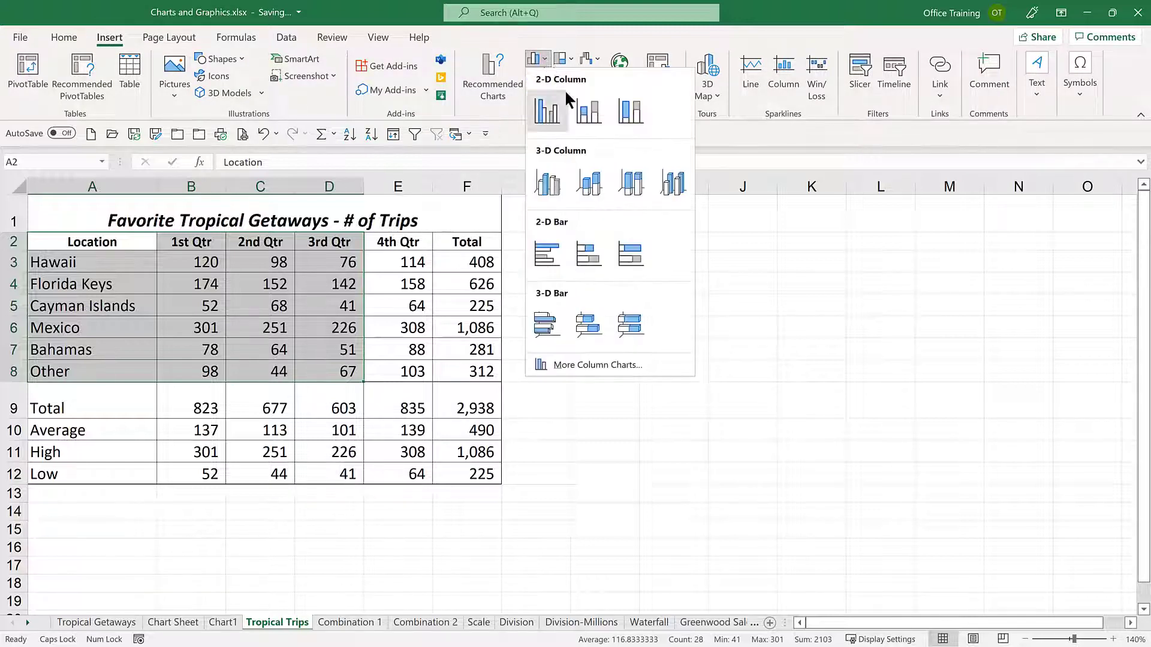
click(547, 110)
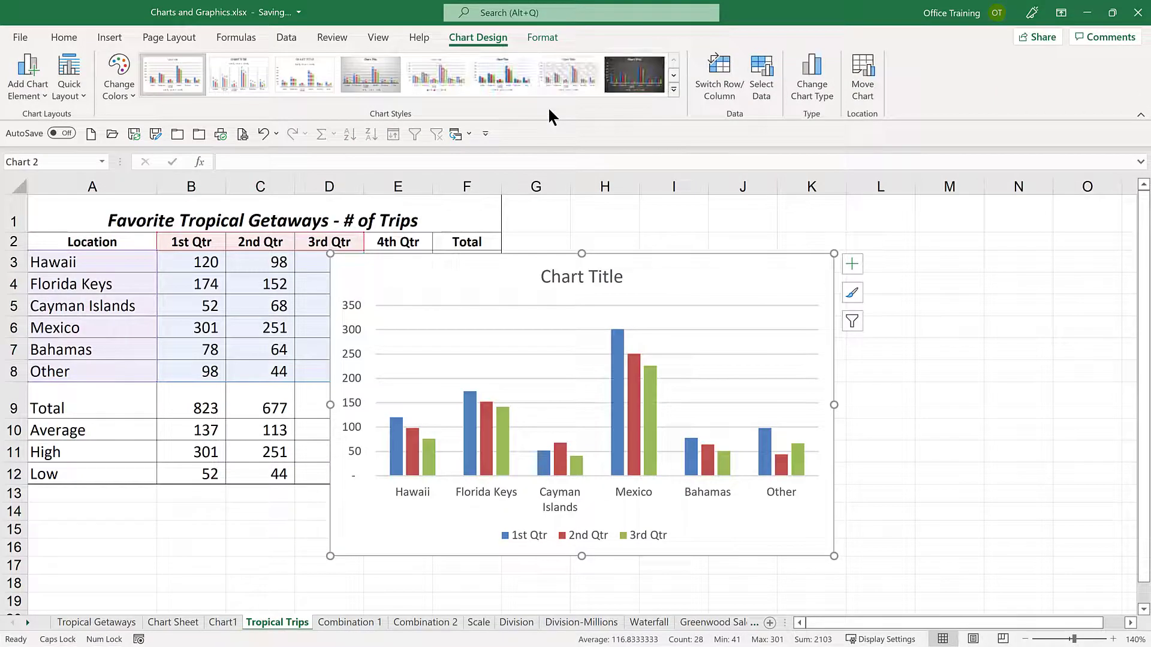
Move the chart beside the table and add the 4th Qtr series by copying E2:E8 and pasting it into the chart.
drag(660, 284, 840, 264)
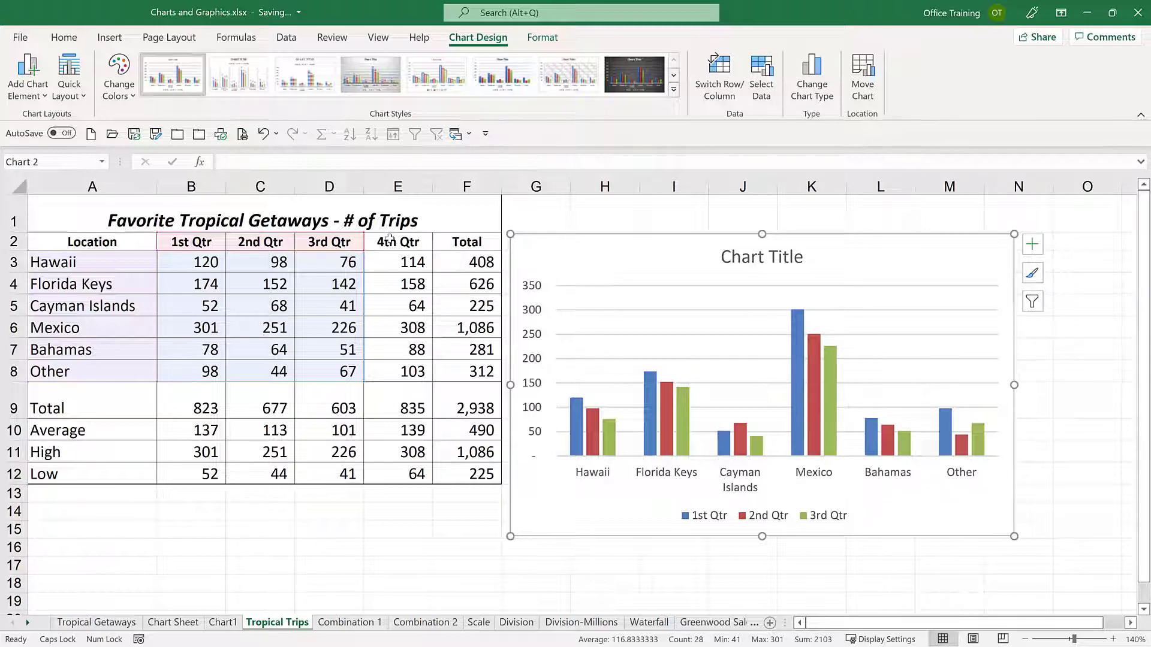
drag(390, 240, 392, 368)
key(ctrl+c)
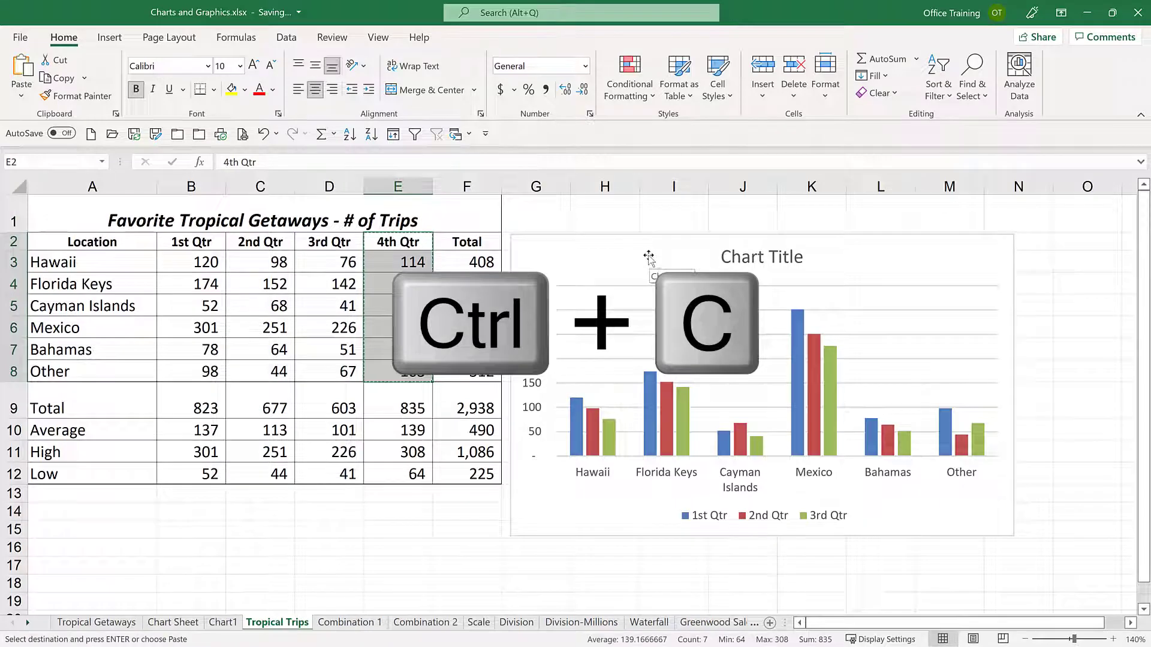
right_click(647, 258)
click(685, 294)
key(ctrl+v)
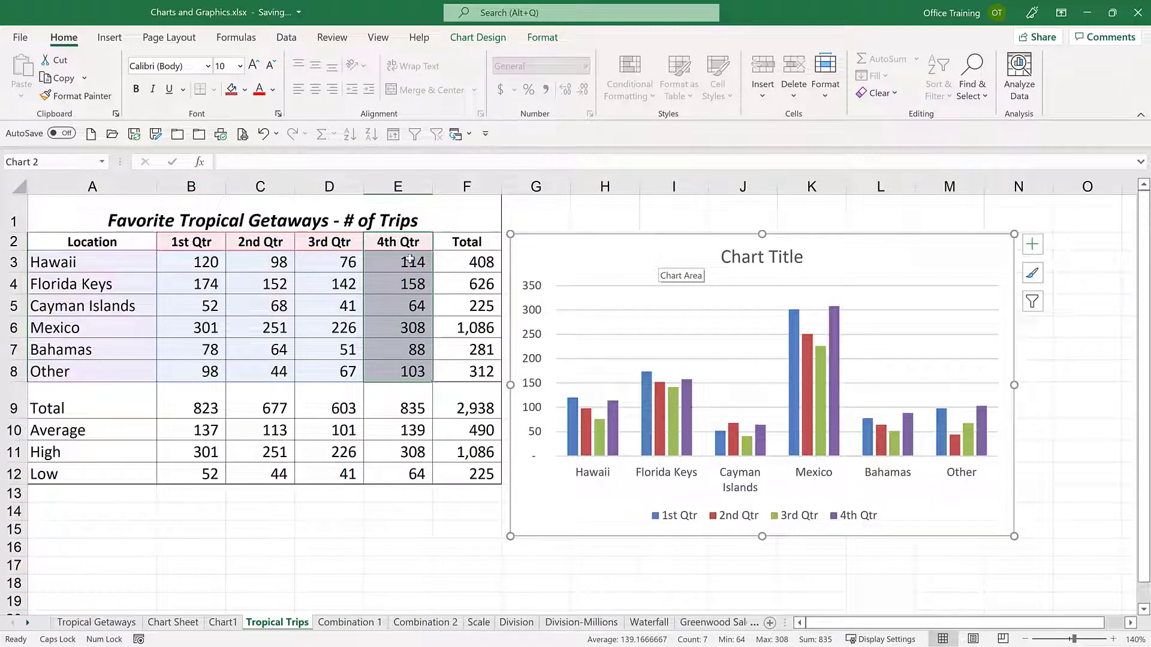
Select the Location and Total columns together and insert a 2-D Pie chart placed beside the table.
click(324, 245)
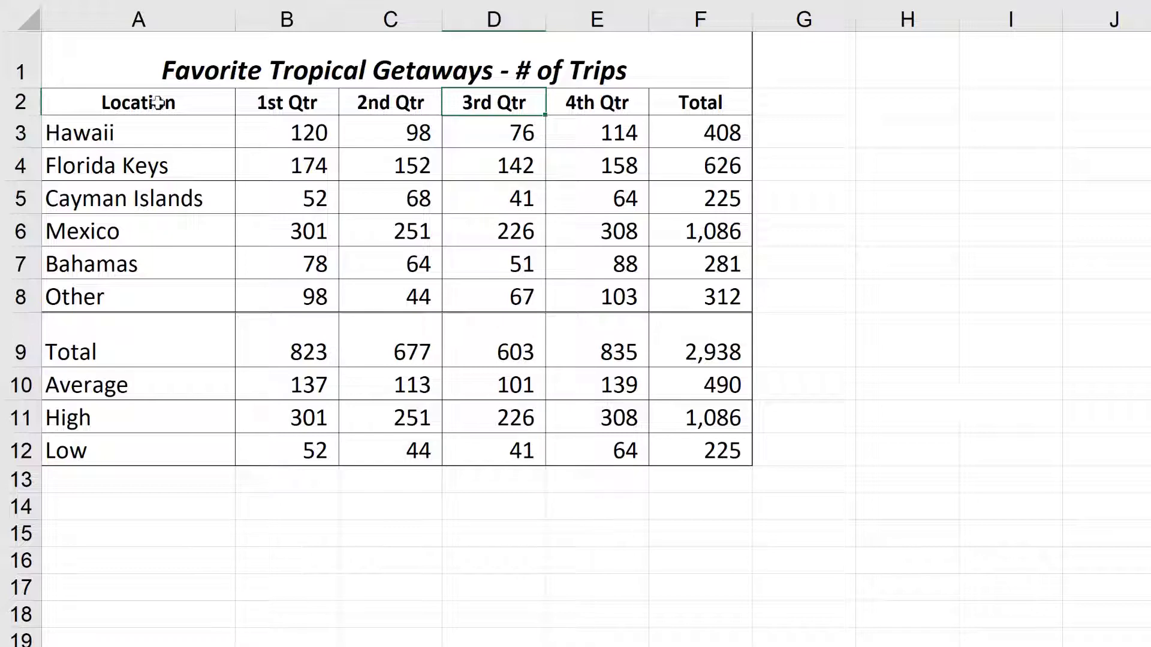
drag(157, 103, 161, 147)
drag(154, 235, 149, 297)
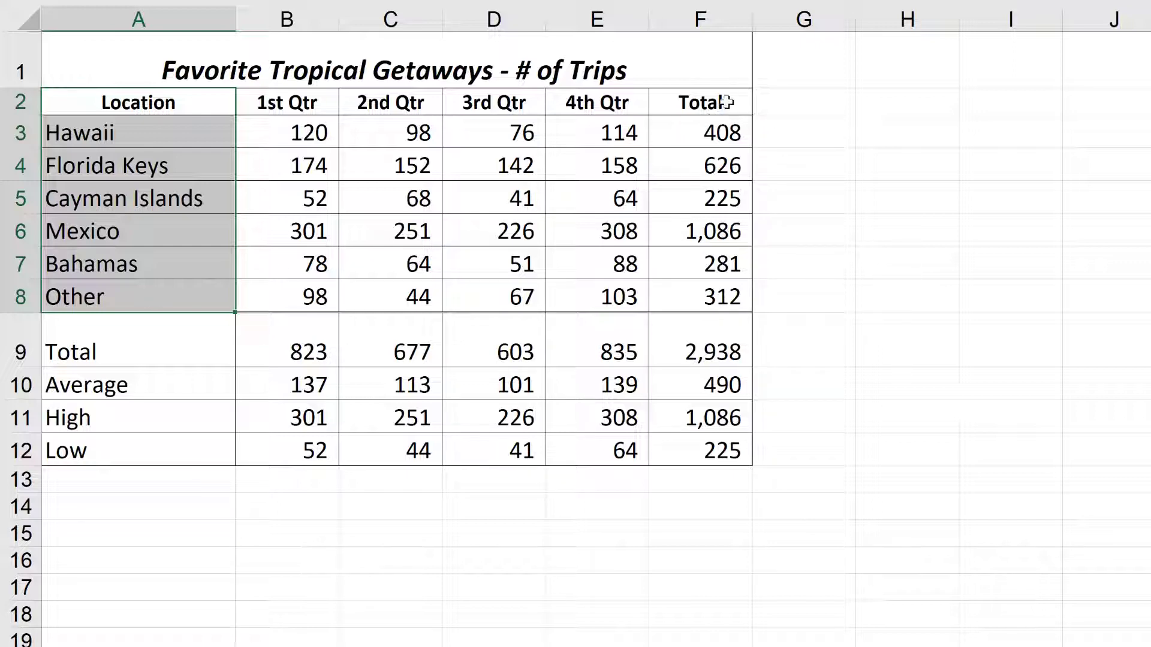
drag(716, 103, 706, 295)
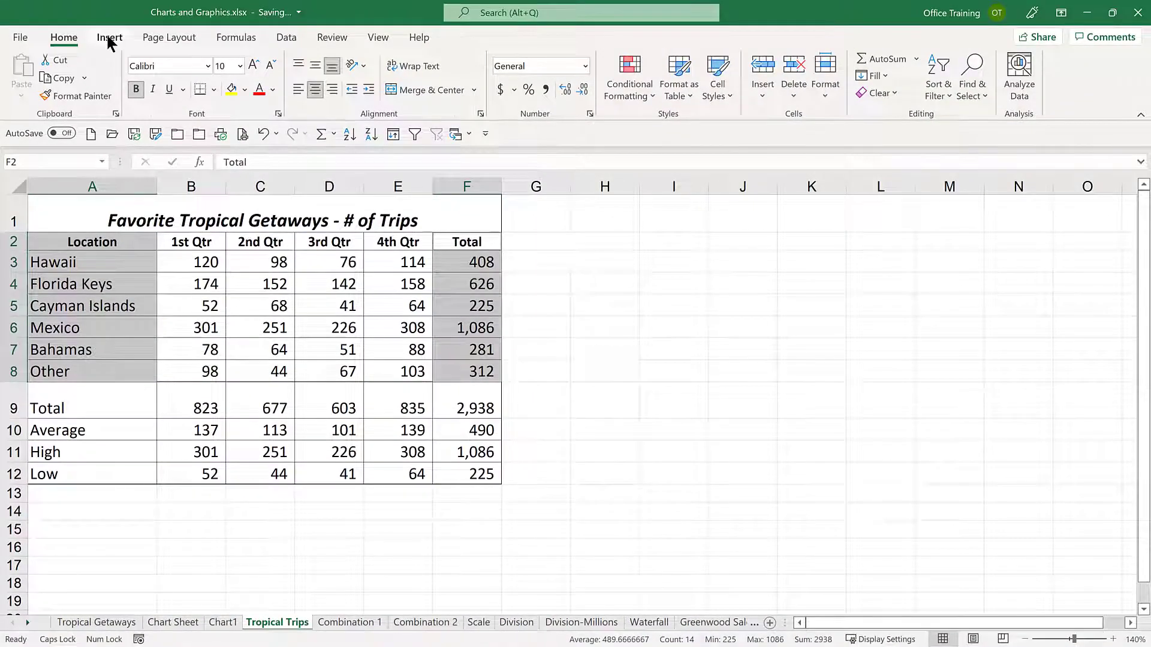
click(110, 40)
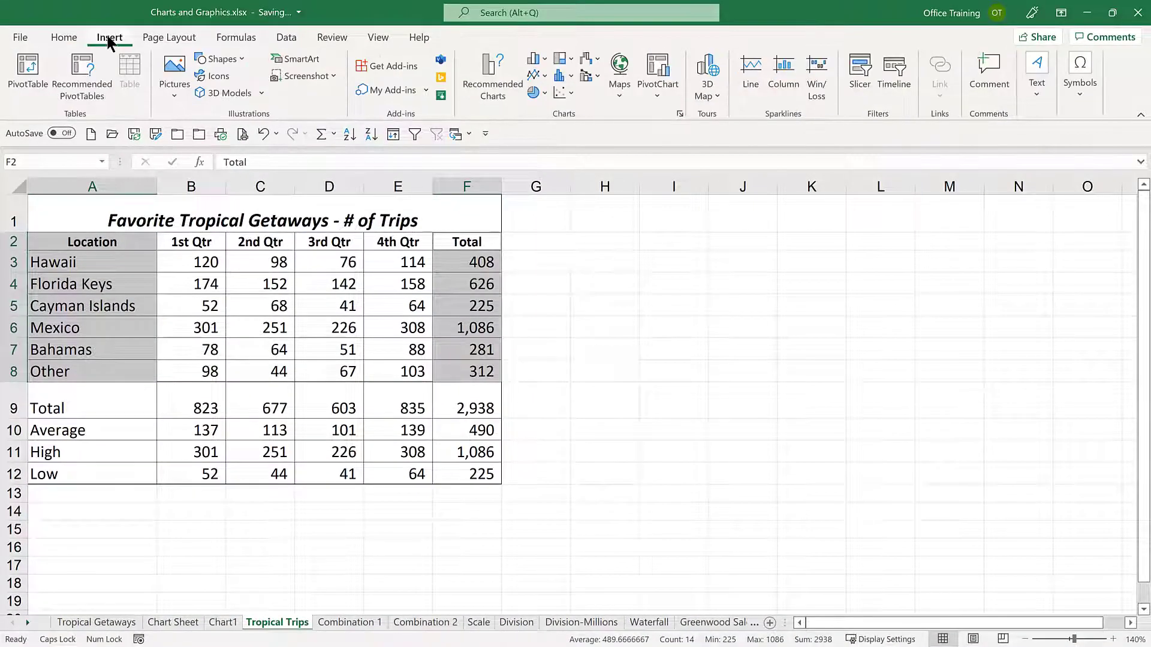
click(543, 90)
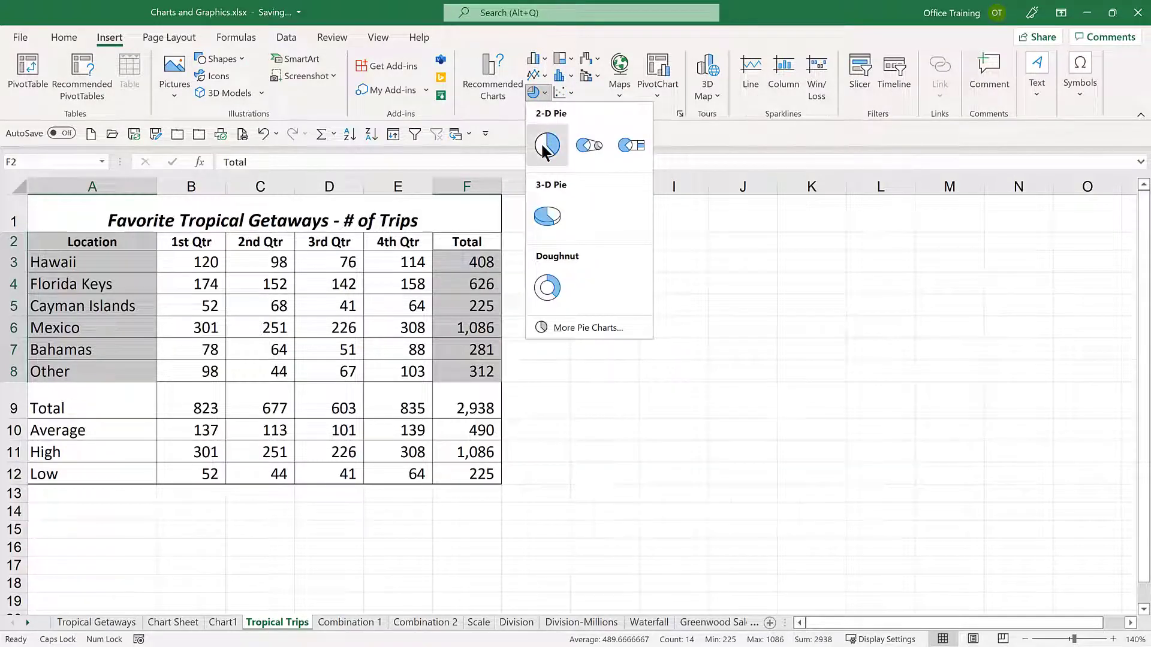
click(544, 147)
drag(717, 275, 914, 246)
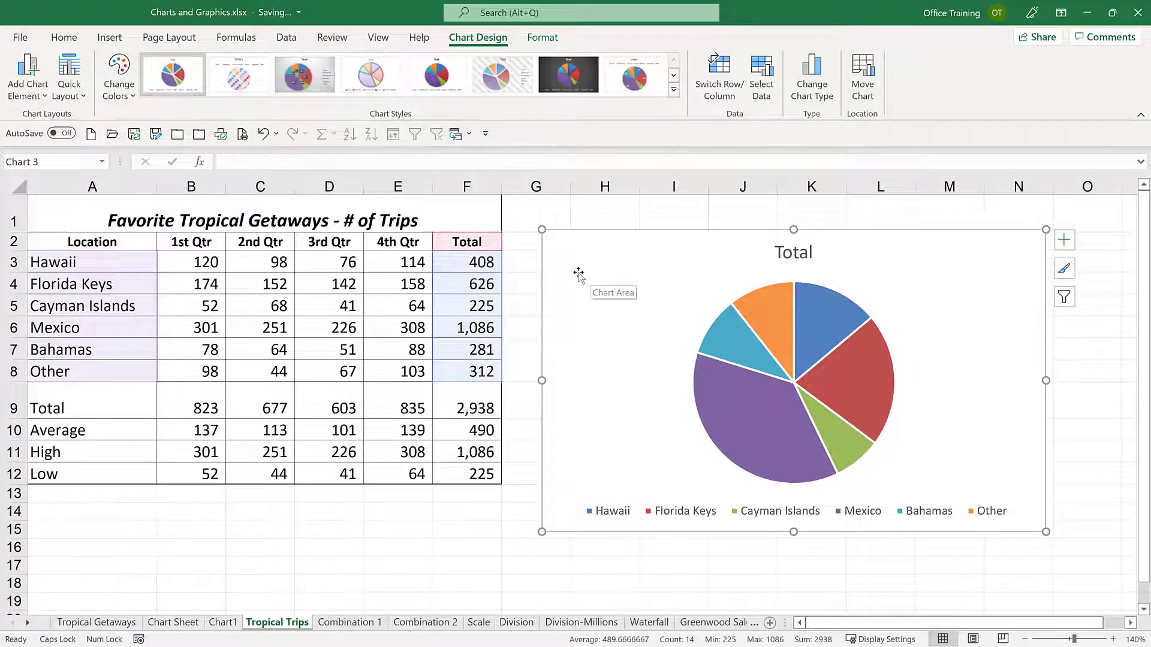